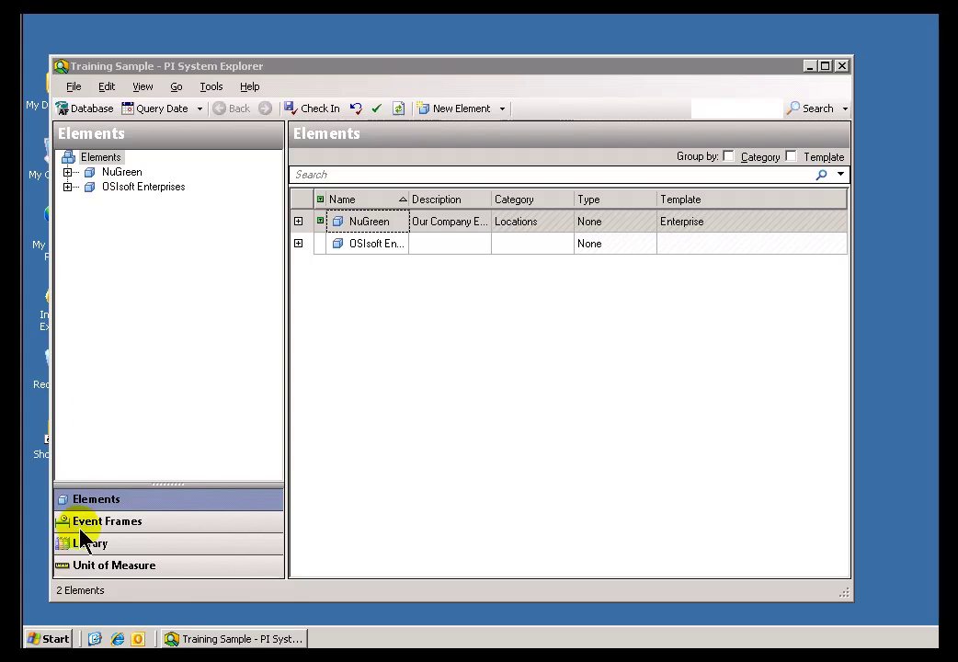
# - Bring PI System Explorer to the front and minimize it to reveal the desktop
pyautogui.click(157, 67)
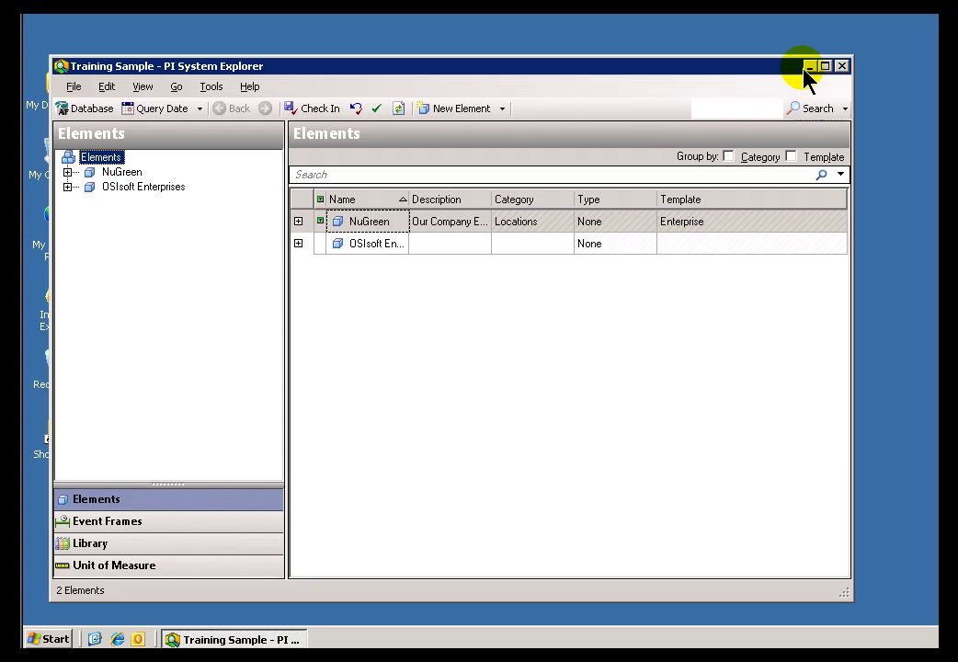
pyautogui.click(809, 66)
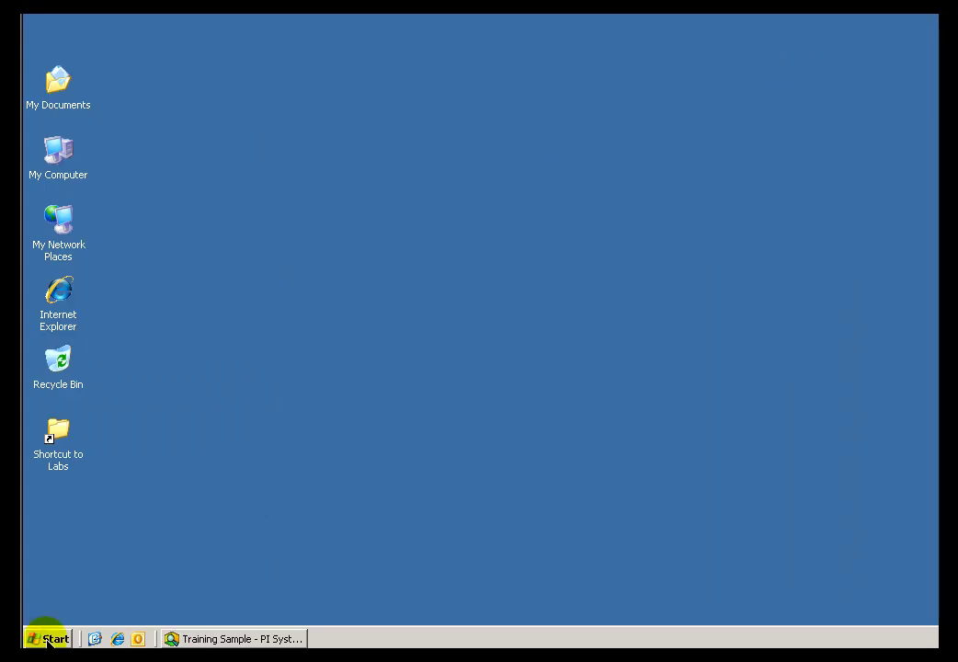
# - Browse to C:\Labs and run the PINotifications_1.1.1200.35_.exe self-extracting installer
pyautogui.rightClick(48, 641)
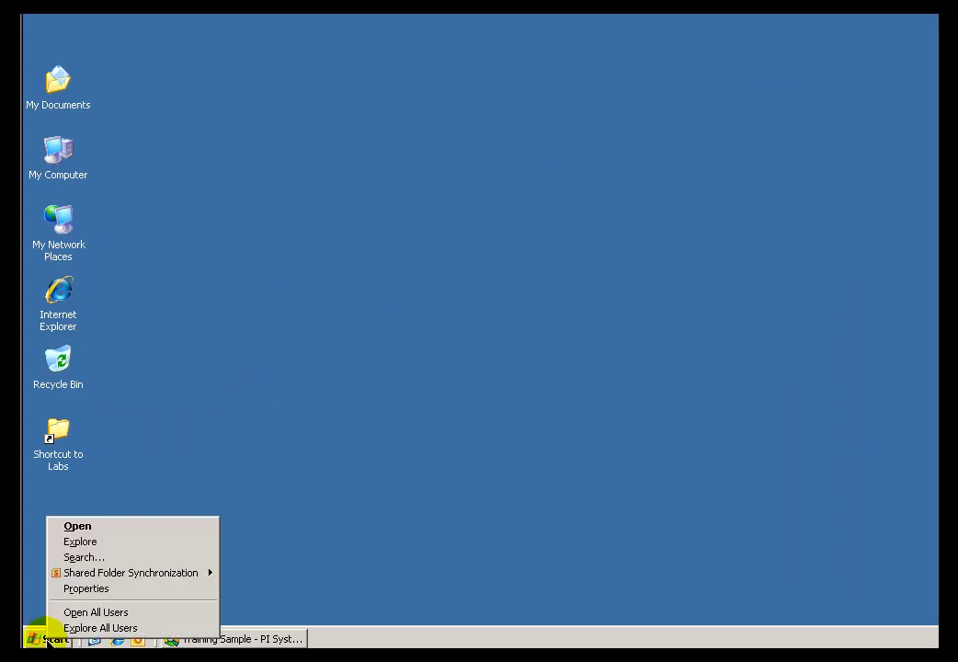
pyautogui.click(116, 542)
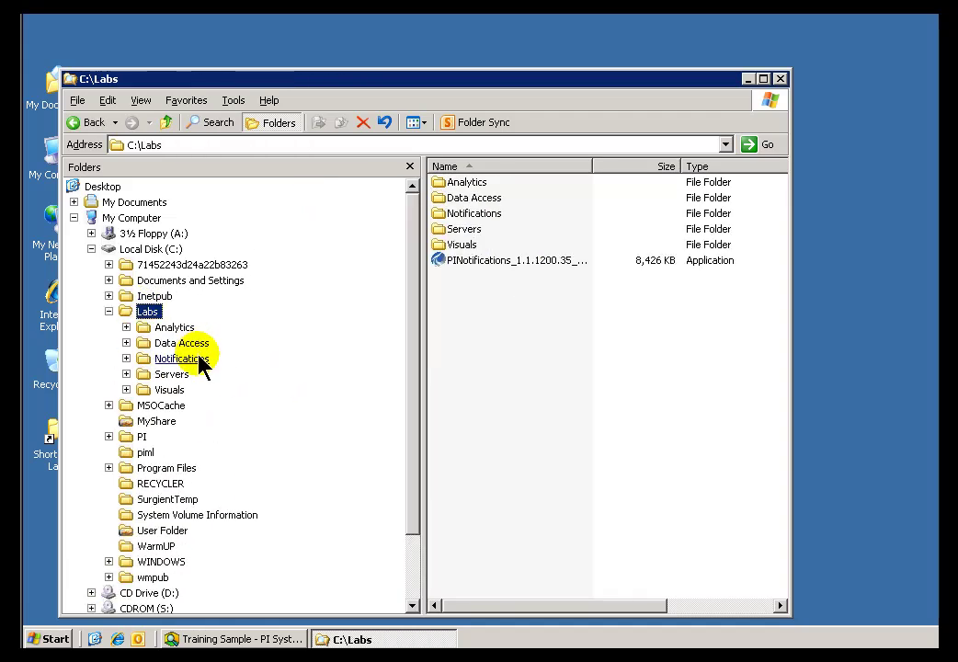
pyautogui.click(449, 267)
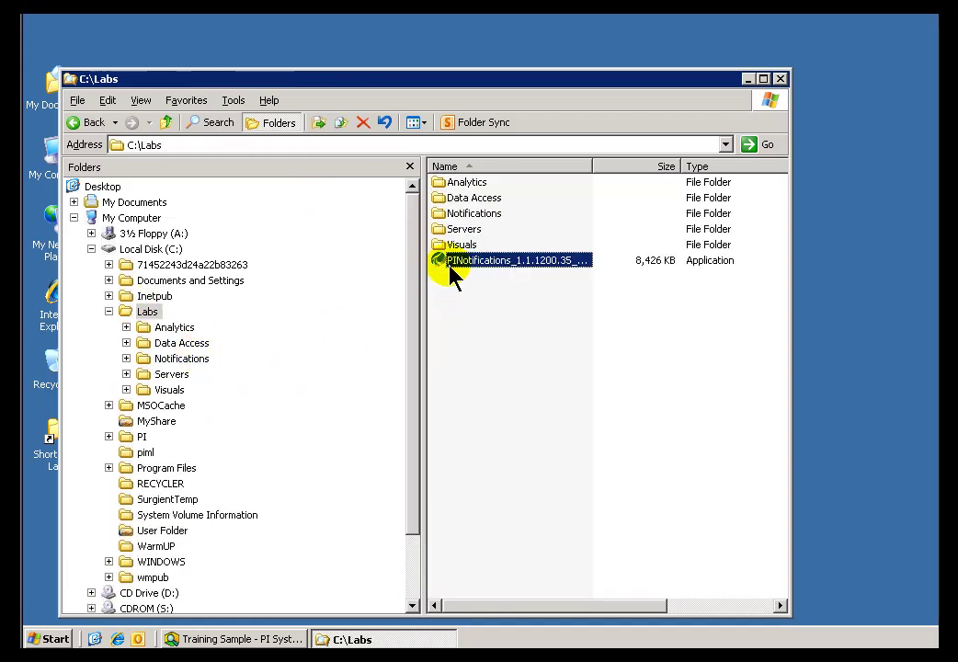
pyautogui.doubleClick(445, 263)
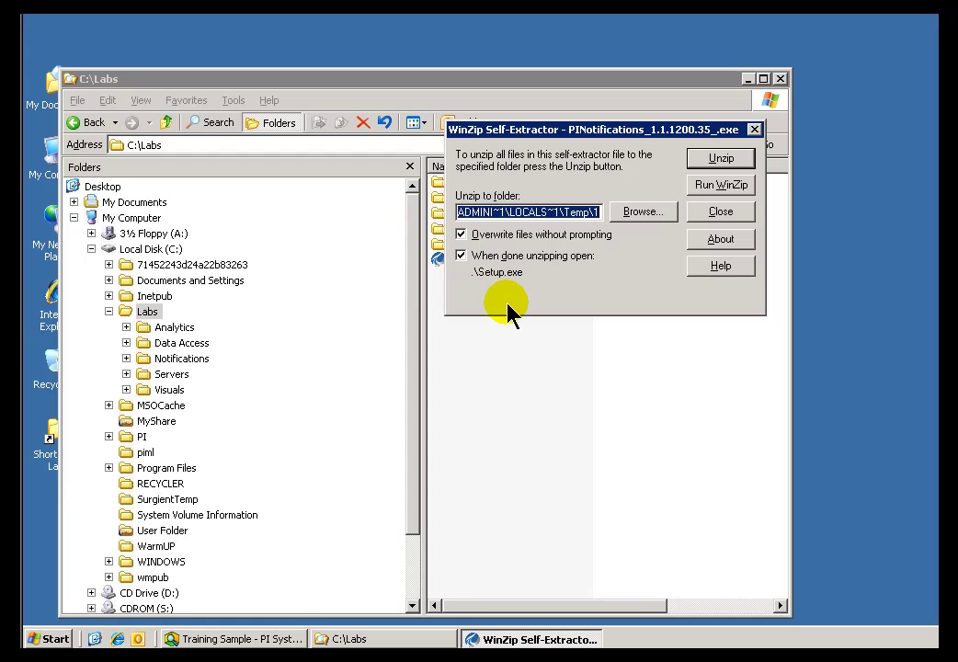
# - Unzip the 5 PI Notifications setup files and confirm the success message
pyautogui.click(721, 160)
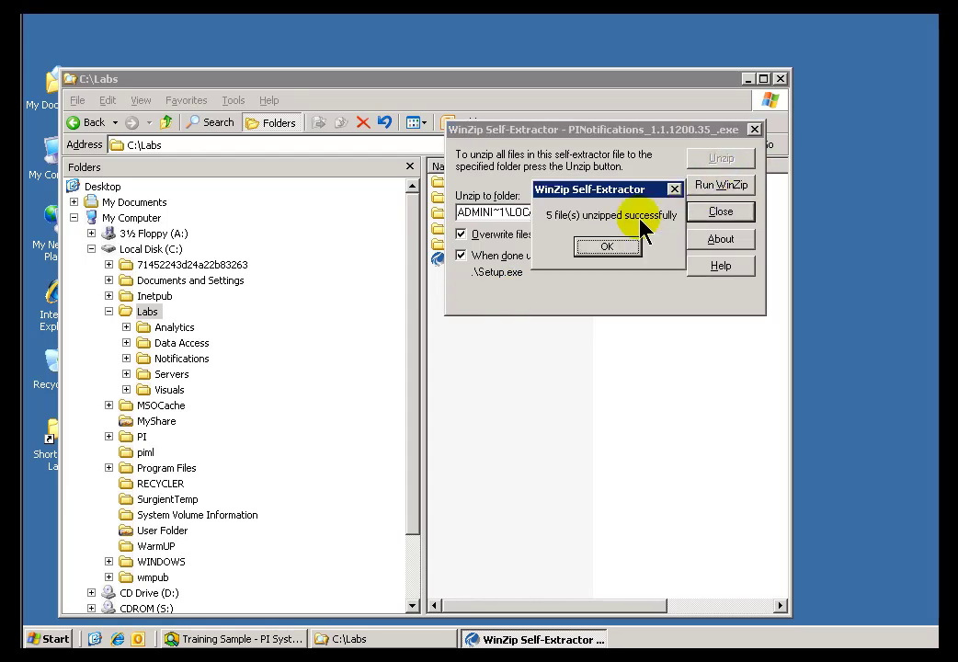
pyautogui.click(600, 248)
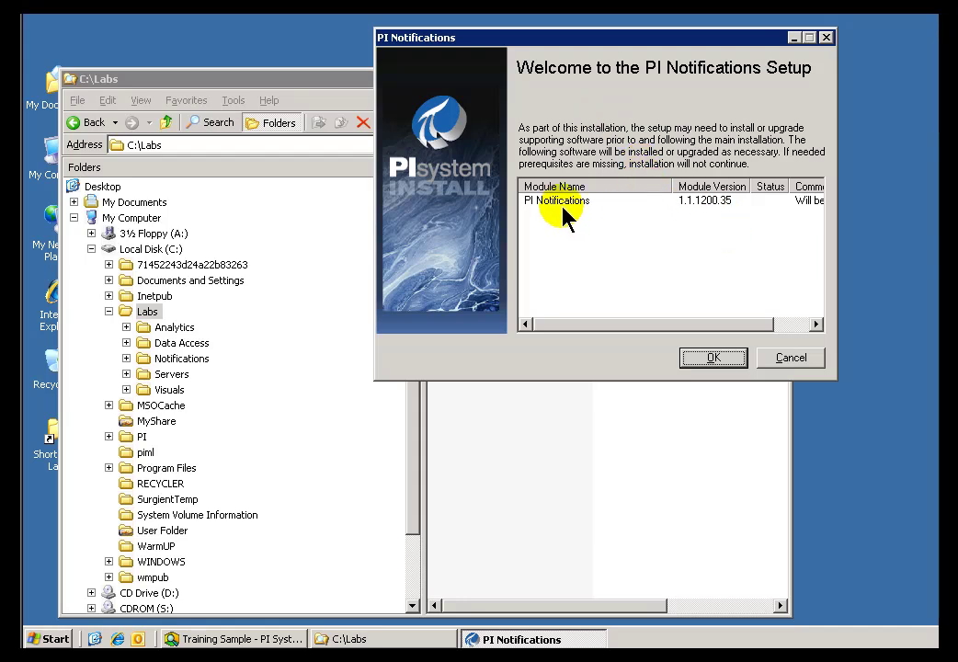
# - Begin installing PI Notifications 1.1.1200.35 to the default C:\Program Files\PIPC\ folder
pyautogui.click(714, 358)
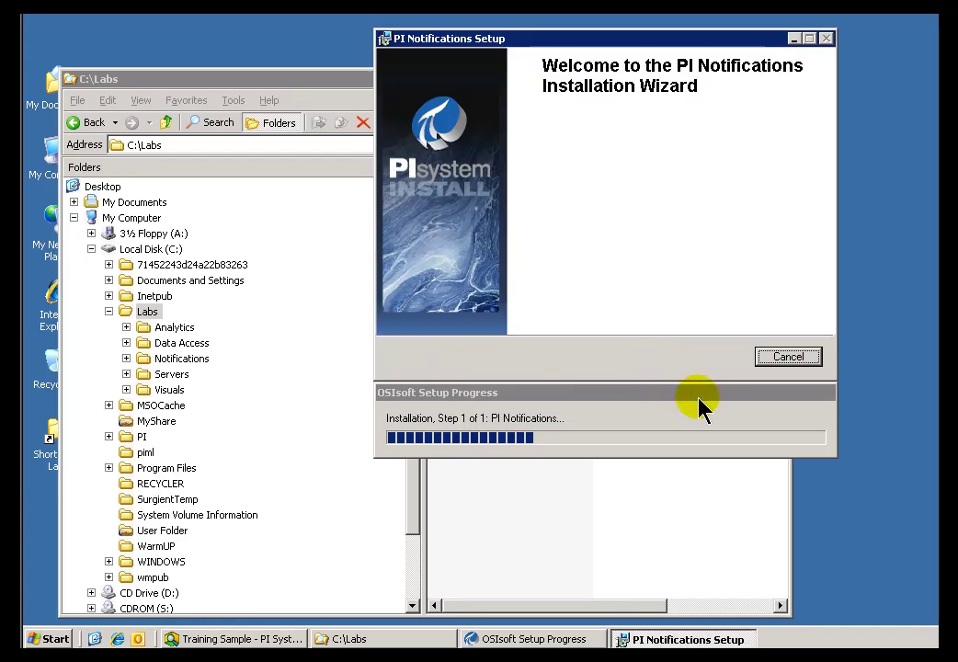
pyautogui.click(706, 358)
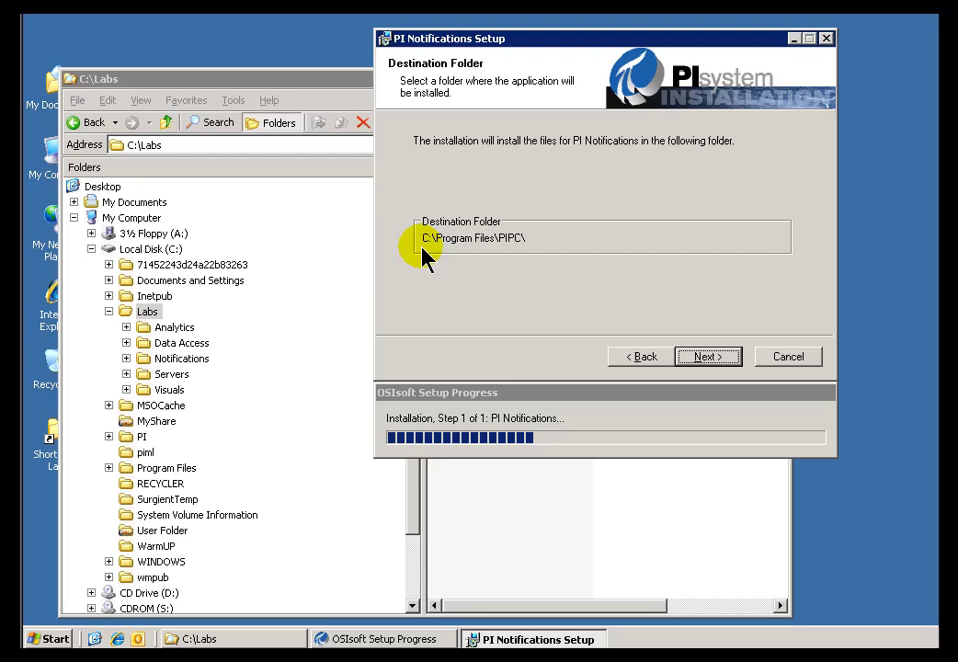
pyautogui.click(706, 358)
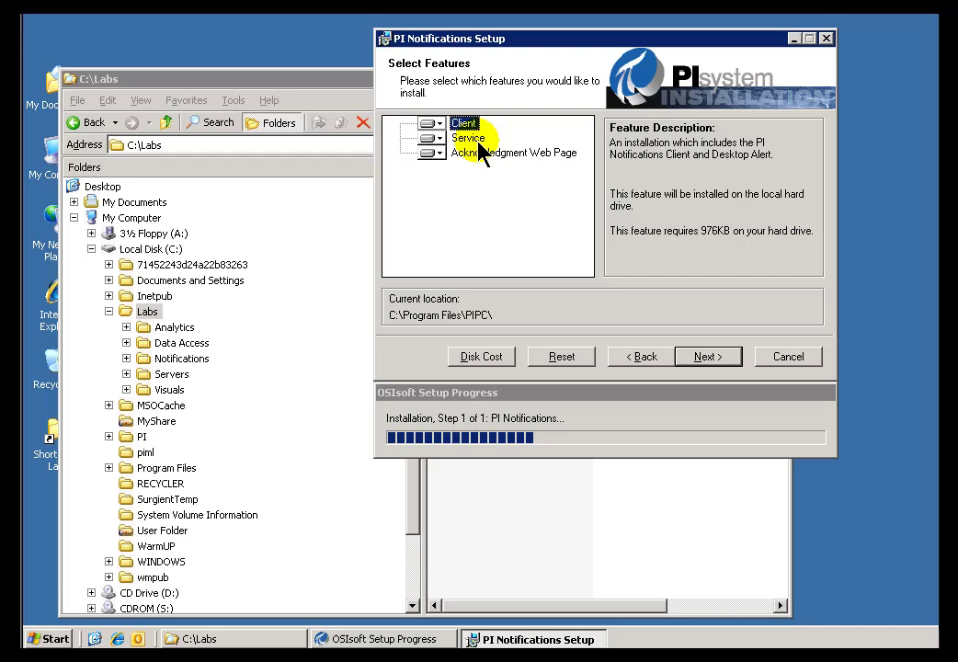
# - Read the Service and Acknowledgment Web Page descriptions, then keep all three features selected
pyautogui.click(466, 139)
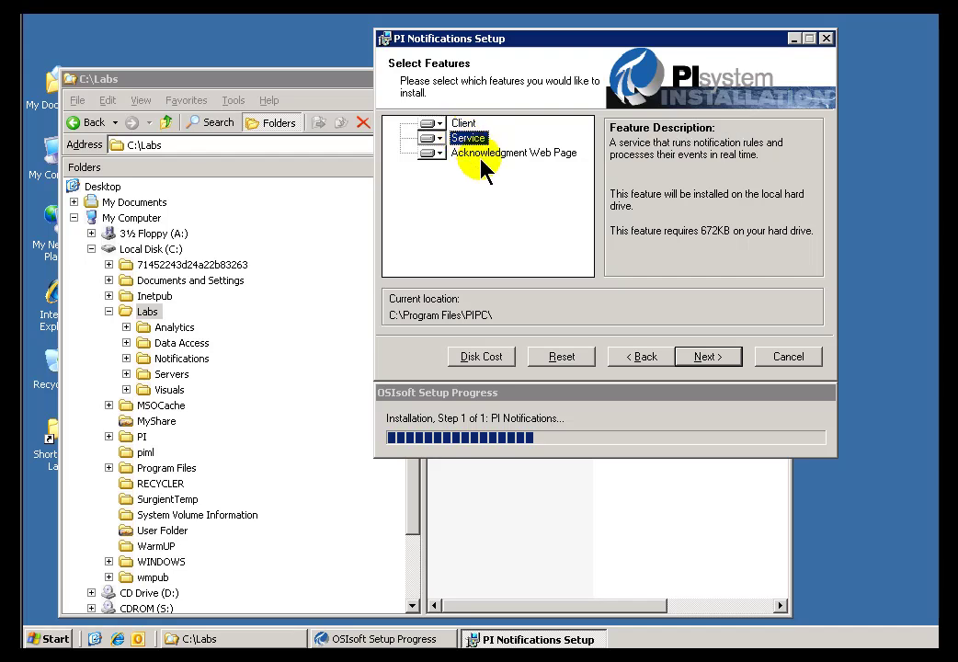
pyautogui.click(492, 154)
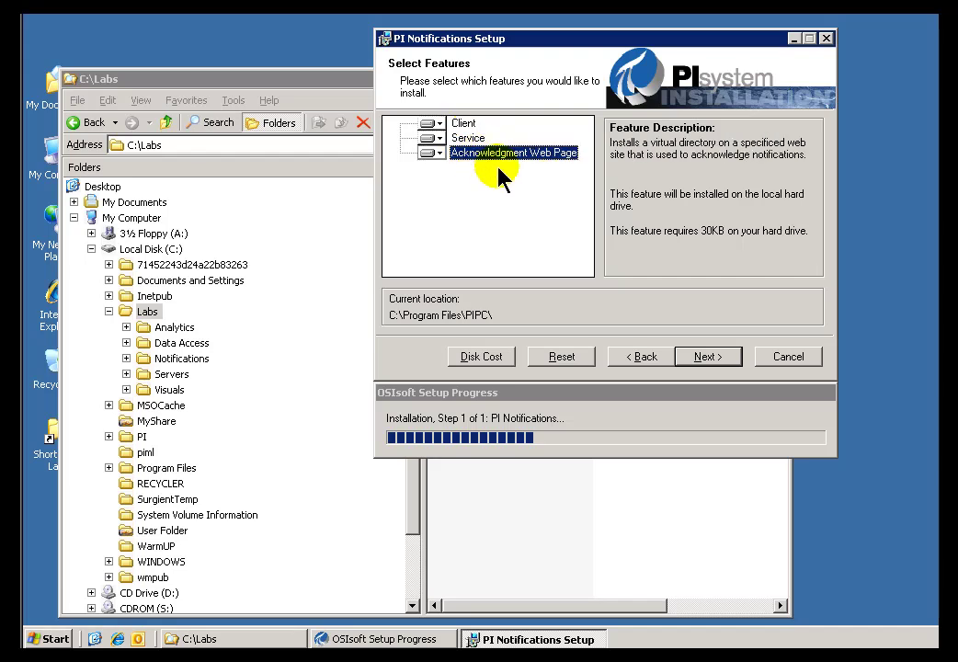
pyautogui.click(707, 359)
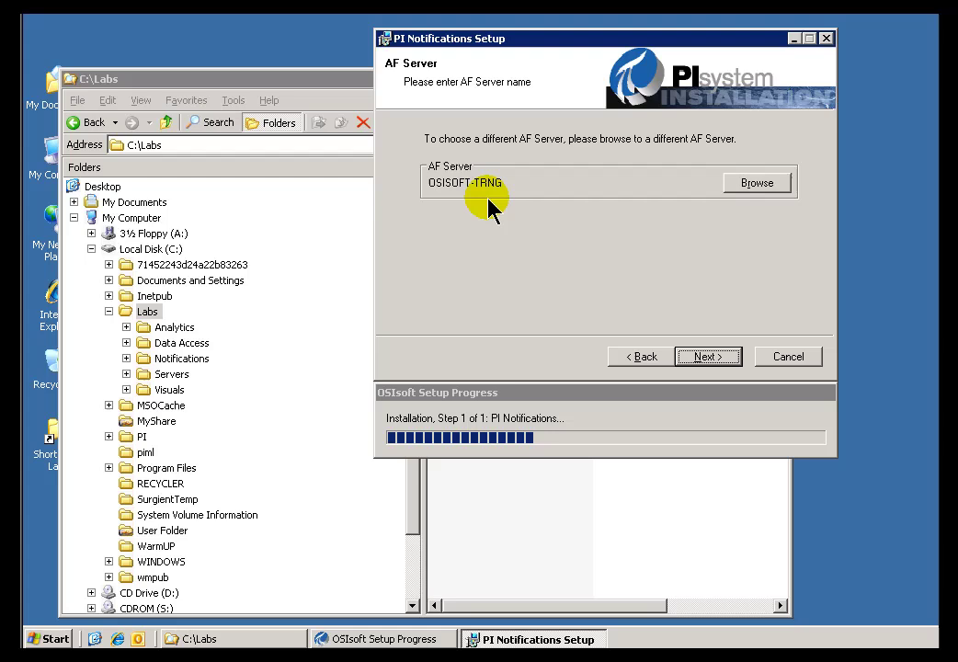
# - Pick OSISOFT-TRNG from the PI System browser as the AF Server
pyautogui.click(769, 188)
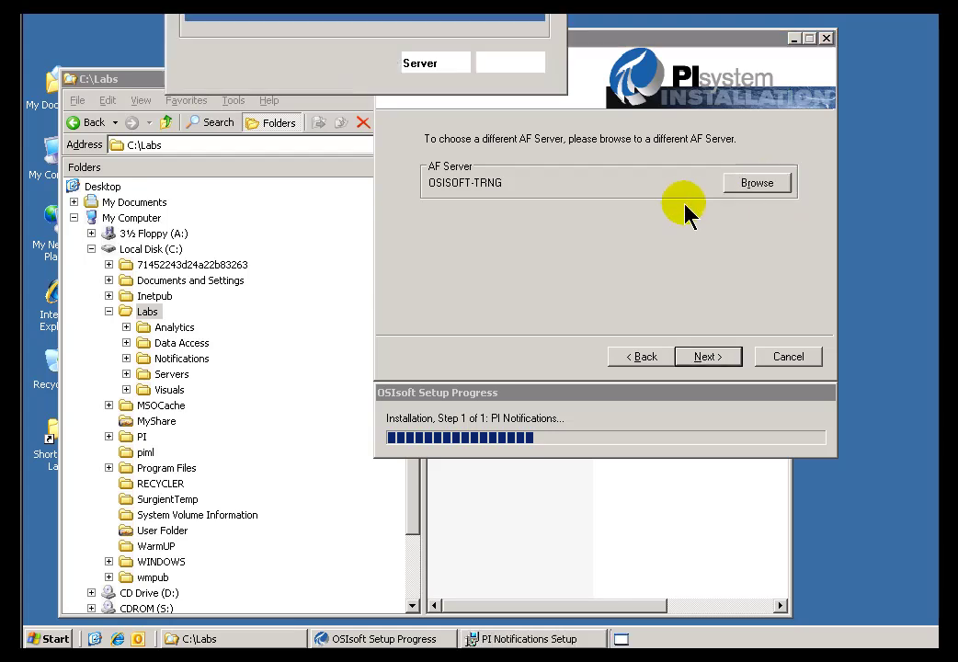
pyautogui.moveTo(242, 1); pyautogui.dragTo(227, 155)
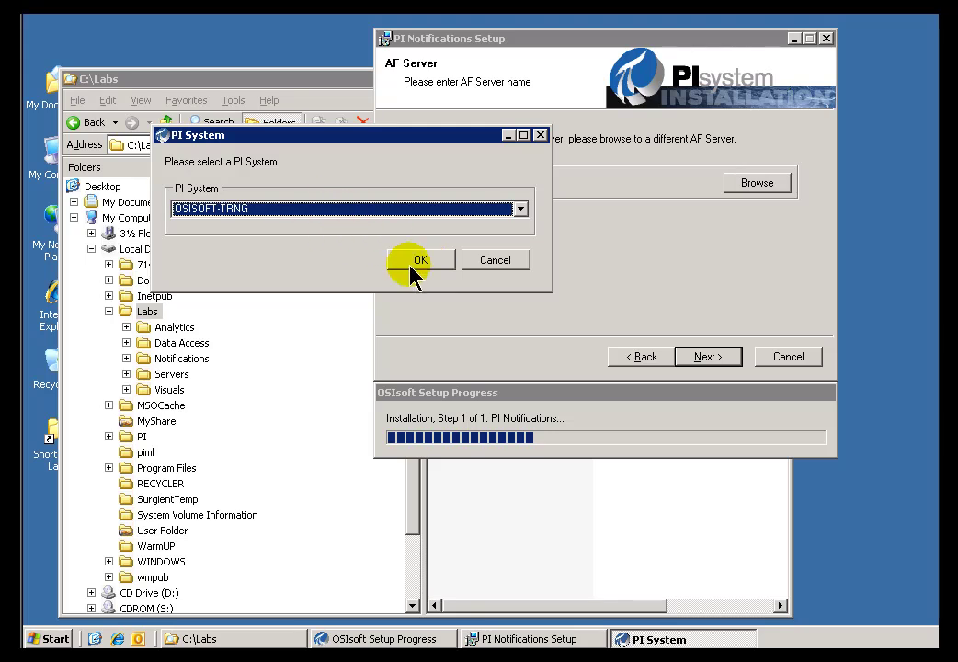
pyautogui.click(419, 263)
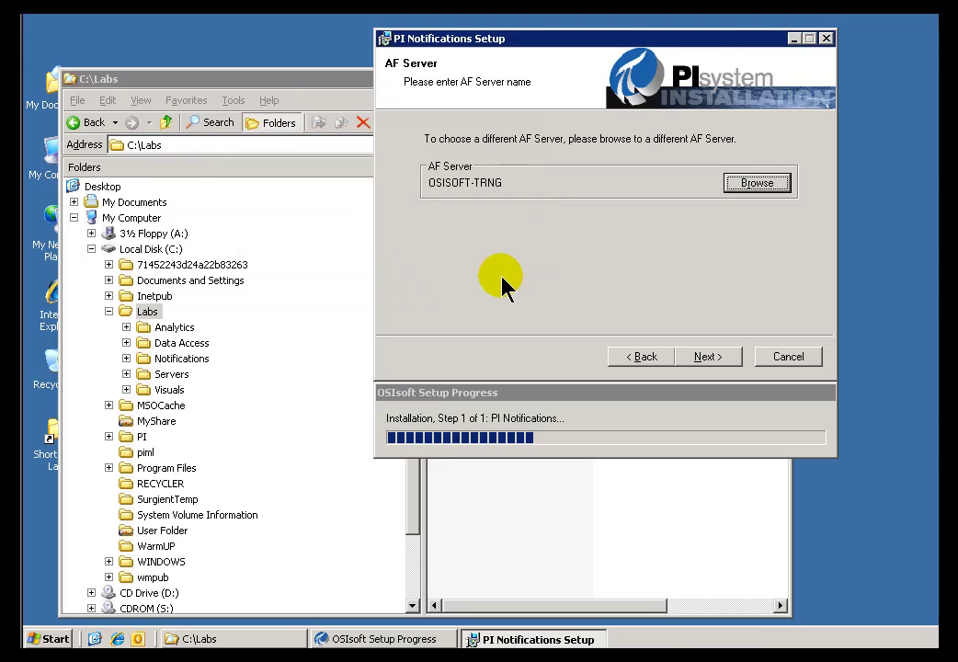
pyautogui.click(703, 361)
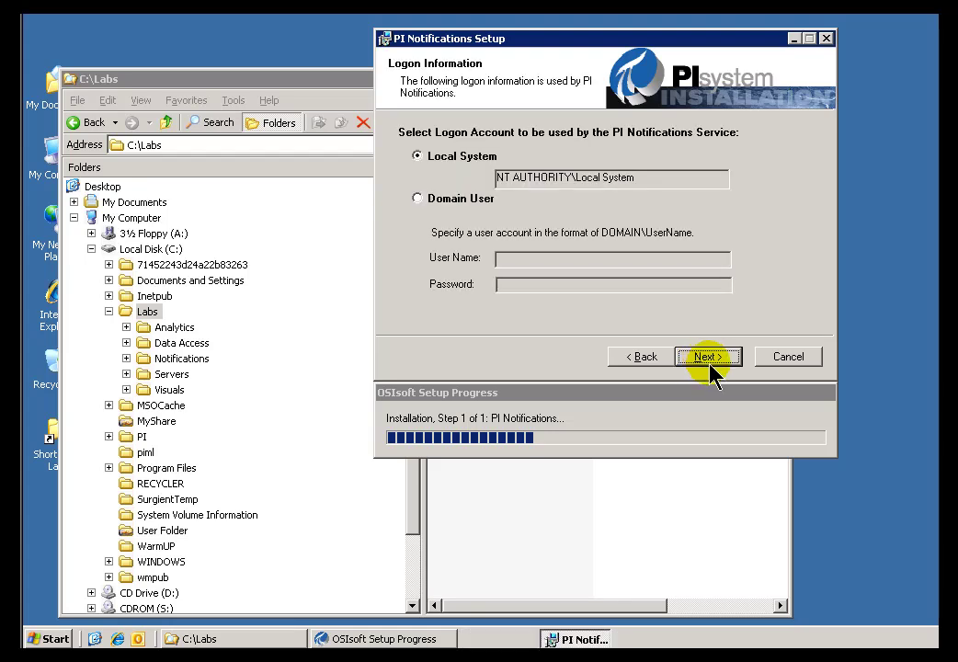
# - Keep the notifications service logon on Local System instead of Domain User
pyautogui.moveTo(573, 39); pyautogui.dragTo(478, 80)
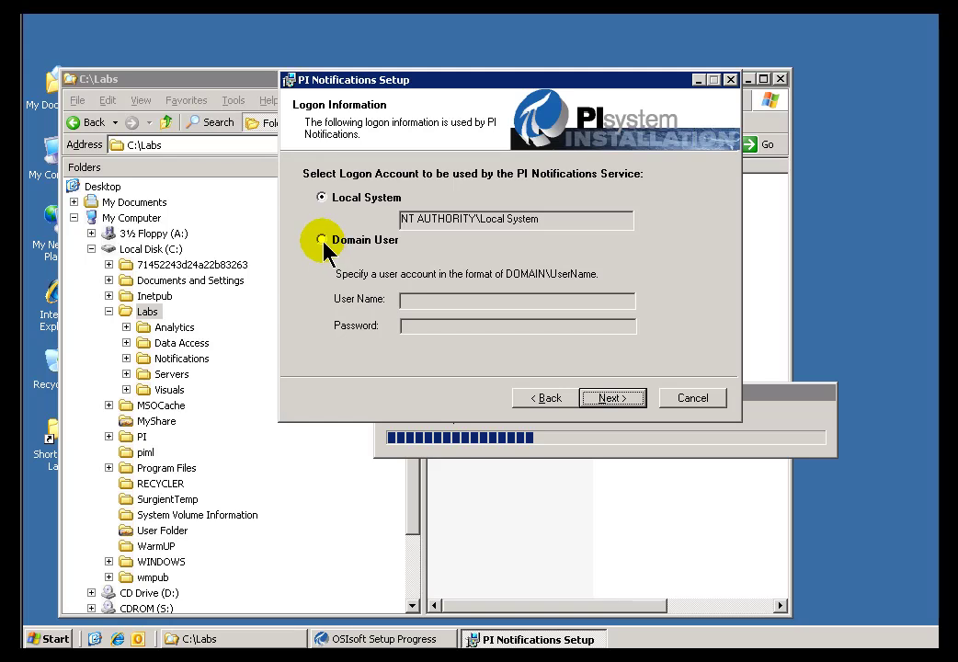
pyautogui.click(322, 240)
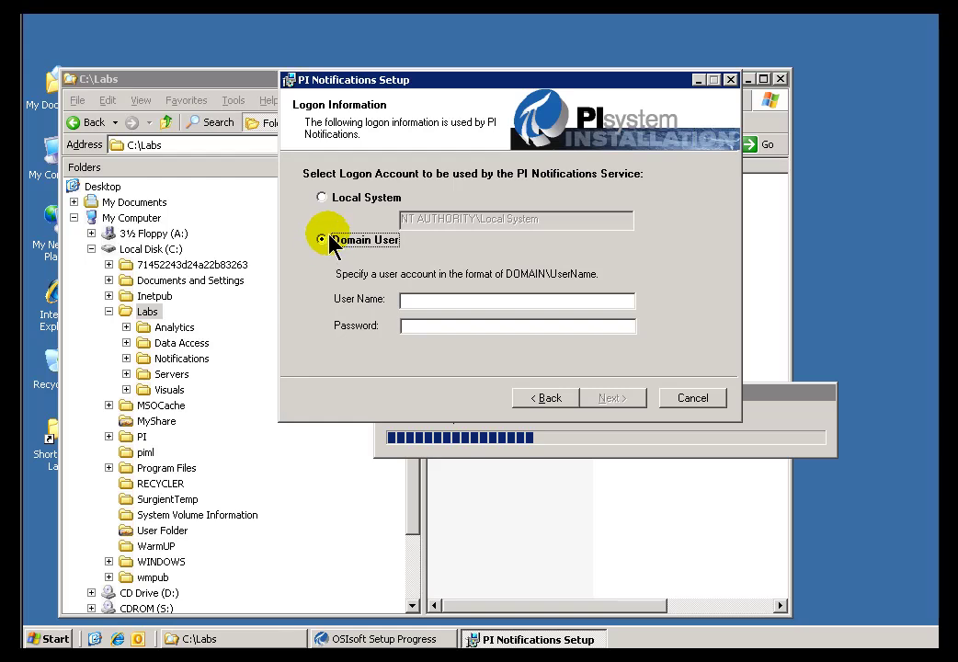
pyautogui.click(322, 197)
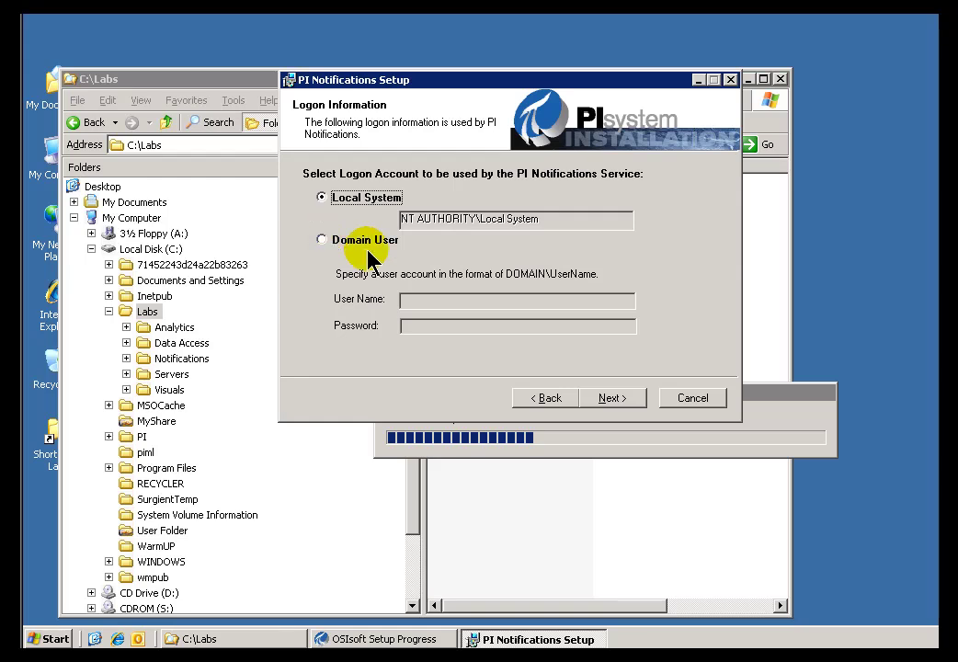
pyautogui.click(624, 401)
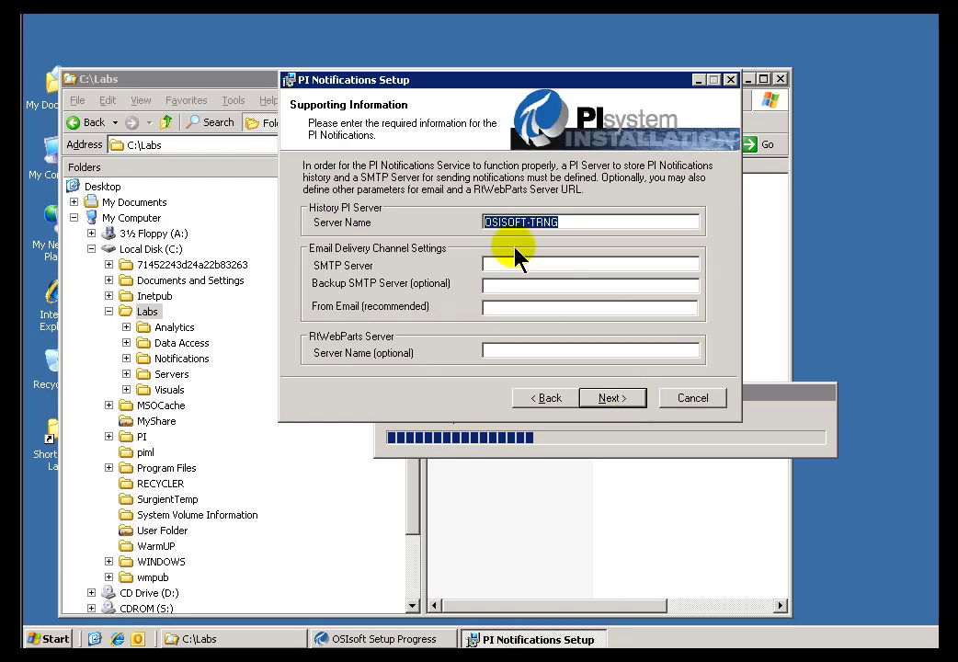
# - Enter osisoft-trng as the SMTP Server, keeping OSISOFT-TRNG as History PI Server
pyautogui.click(576, 223)
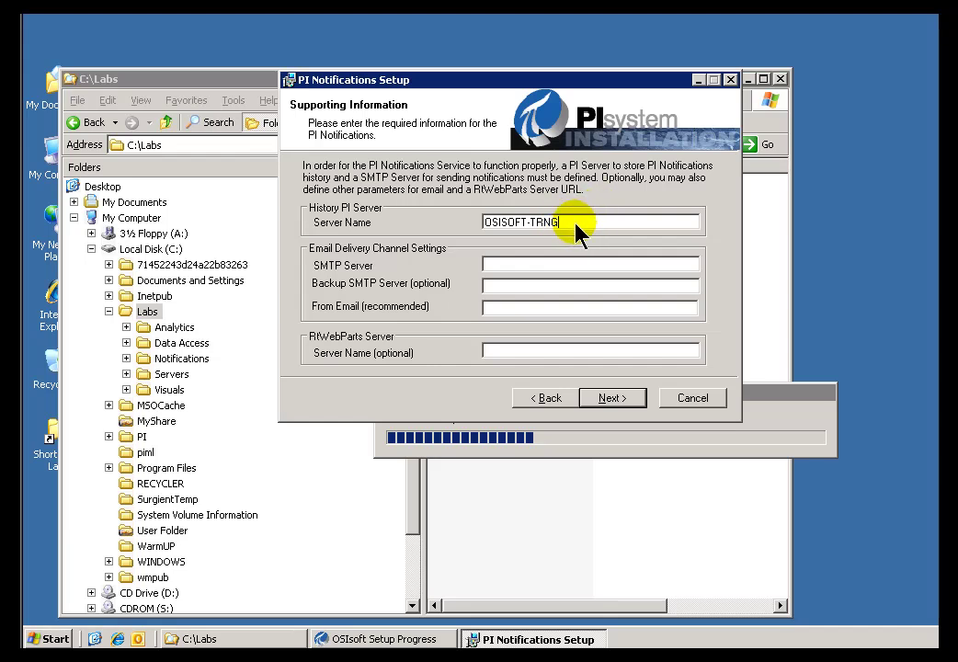
pyautogui.moveTo(575, 223); pyautogui.dragTo(482, 222)
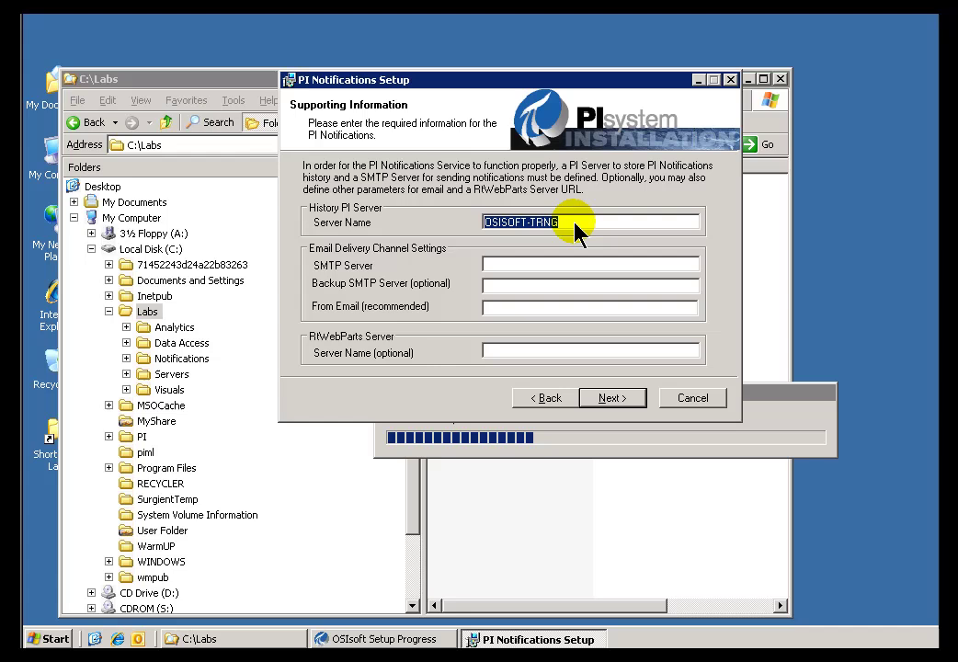
pyautogui.click(524, 266)
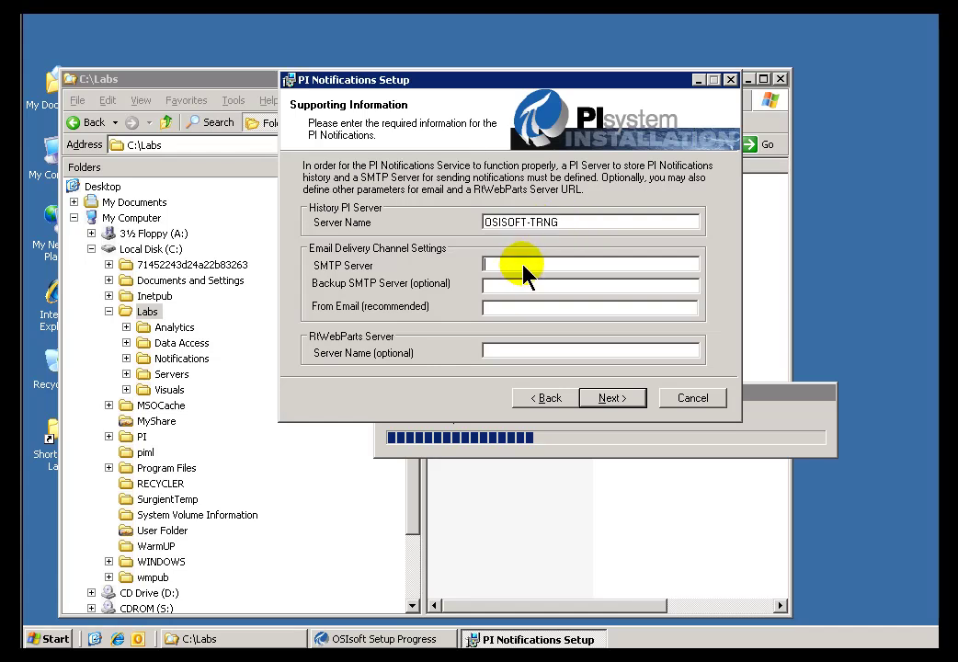
pyautogui.write('osisoft-trng')
pyautogui.moveTo(543, 274); pyautogui.dragTo(456, 265)
pyautogui.click(528, 283)
# - Add the sender e-mail address and set RtWebParts Server to osisoft-trng.osisoft.int
pyautogui.click(504, 309)
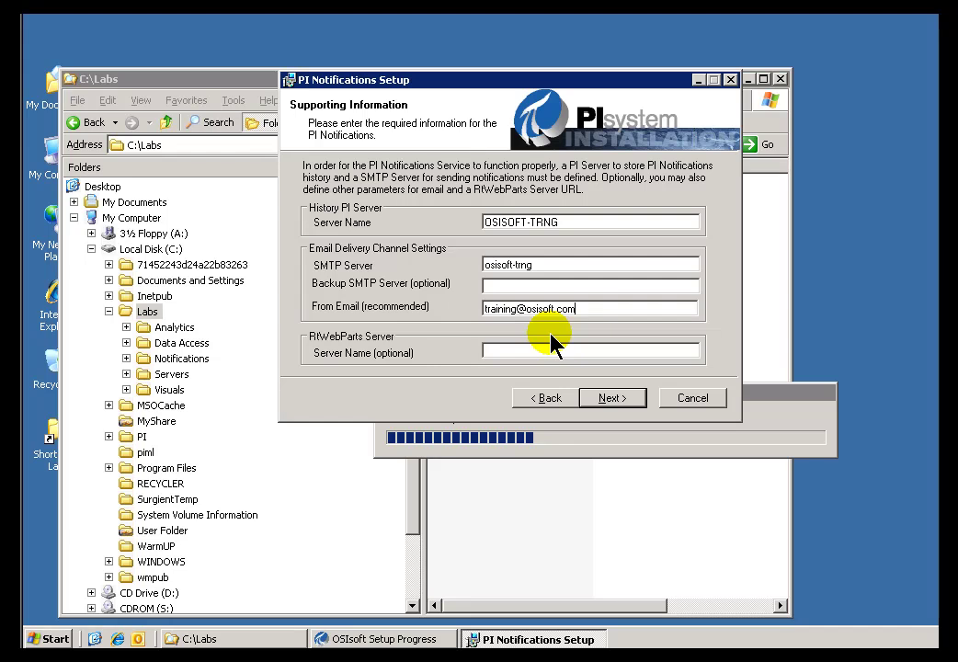
pyautogui.click(535, 348)
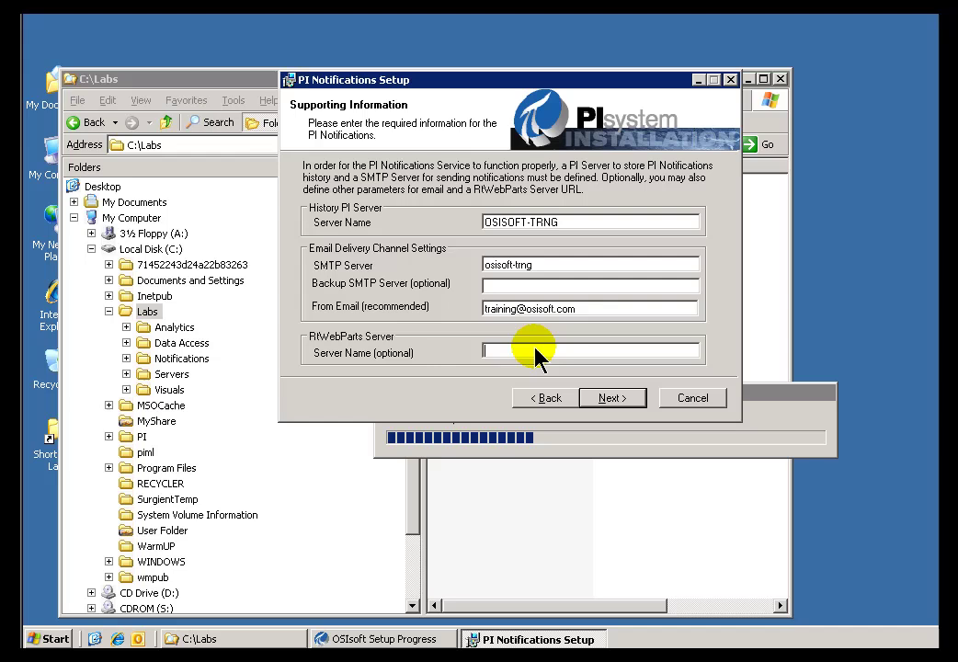
pyautogui.write('osisfoft-trng')
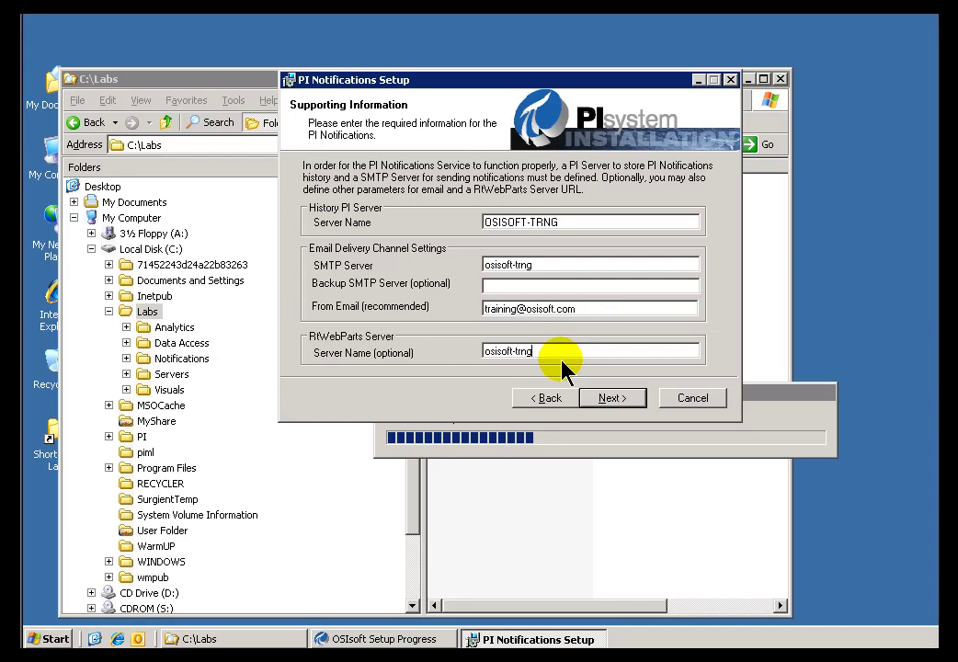
pyautogui.write('.osisoft.int')
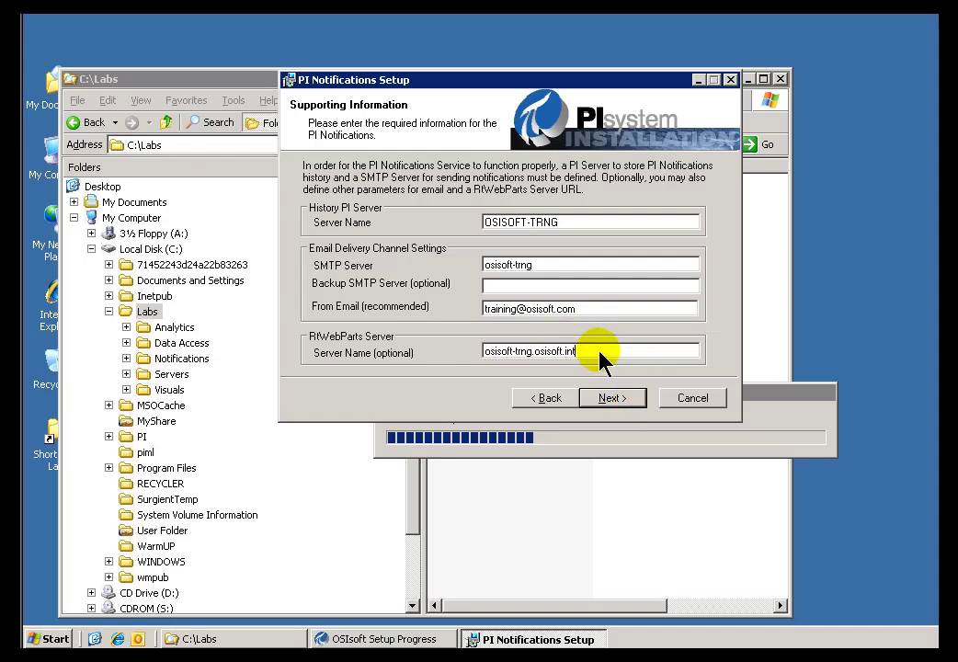
pyautogui.click(619, 406)
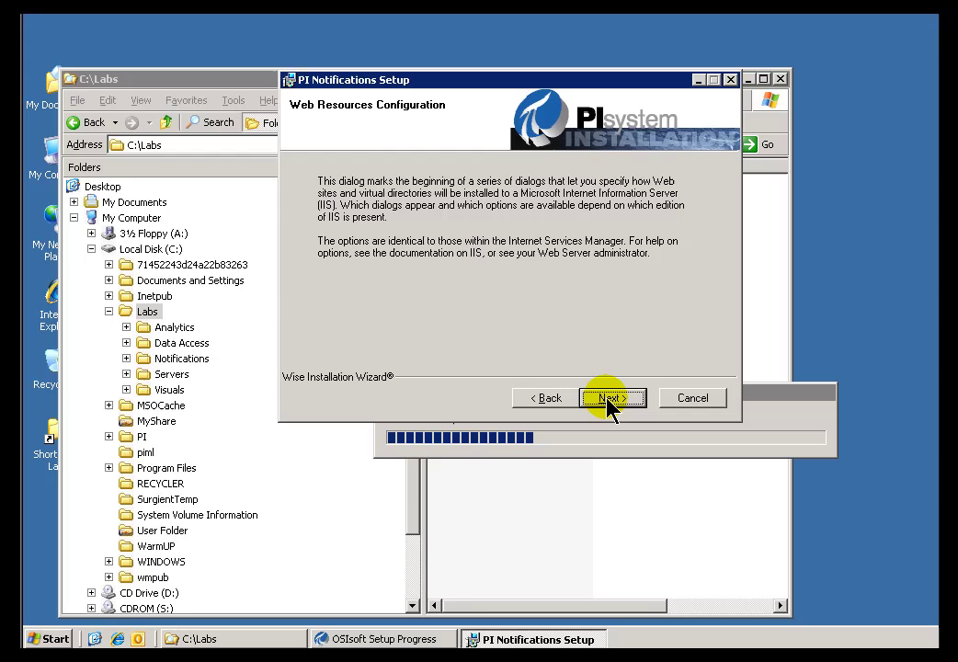
# - Select Default Web Site as the IIS host for the Acknowledgment page
pyautogui.click(609, 400)
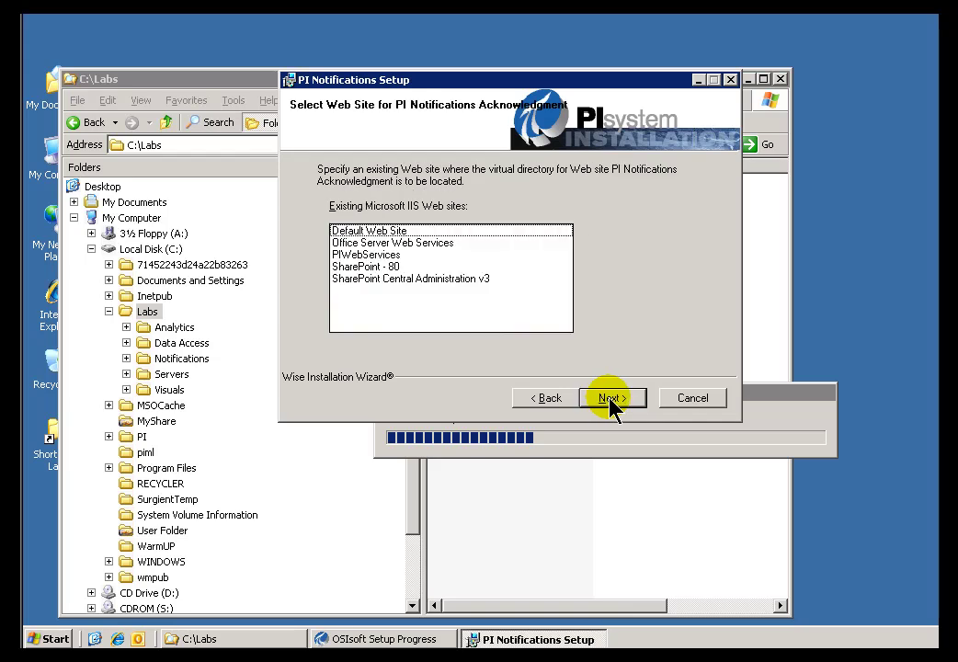
pyautogui.click(361, 231)
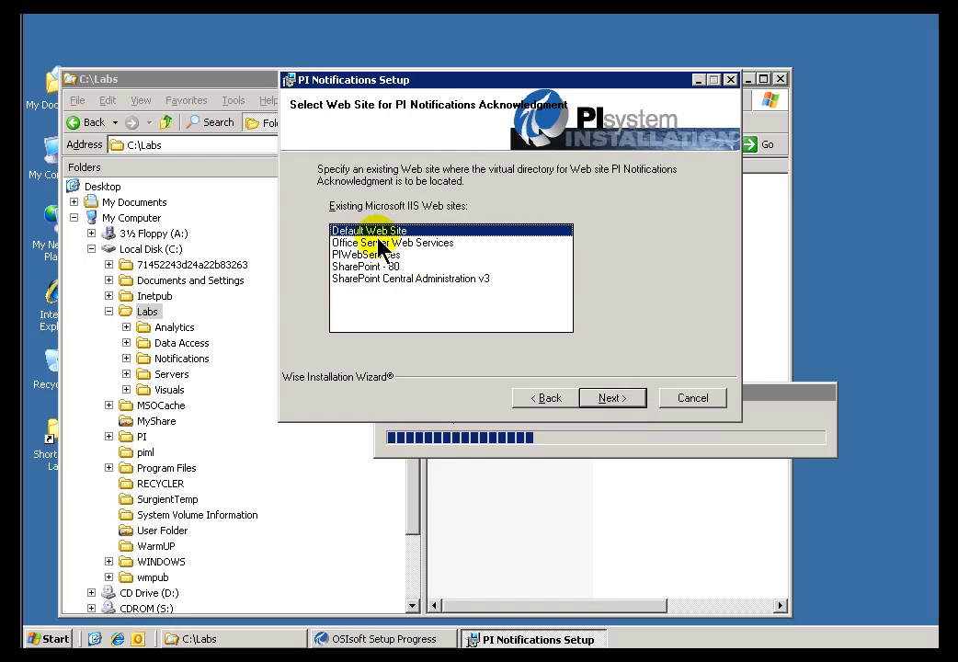
# - Leave the virtual directory named 'PI Notifications Acknowledgment' and proceed to Ready to Install
pyautogui.click(615, 401)
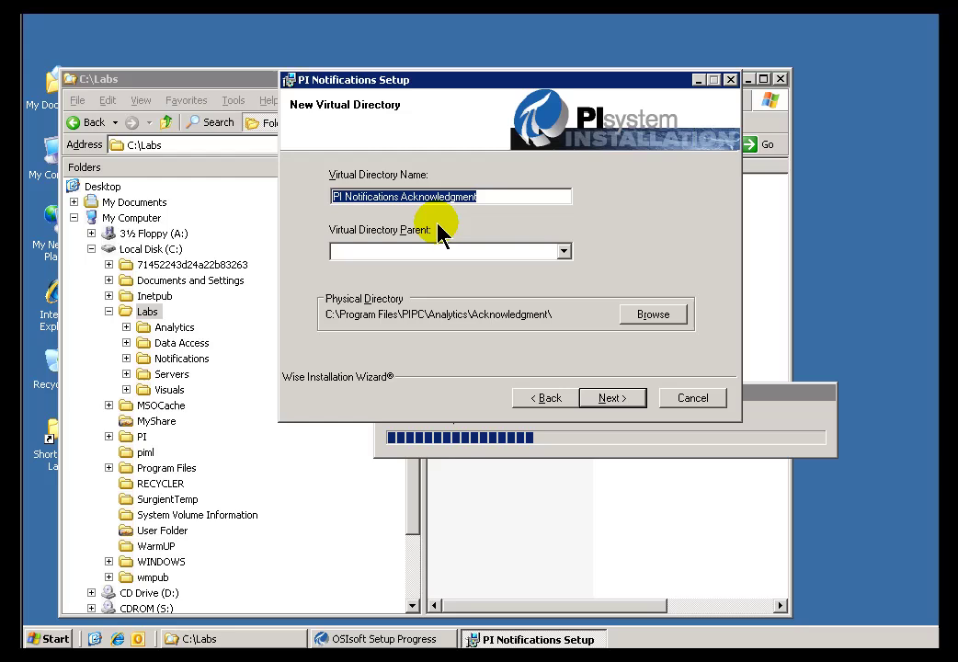
pyautogui.click(490, 202)
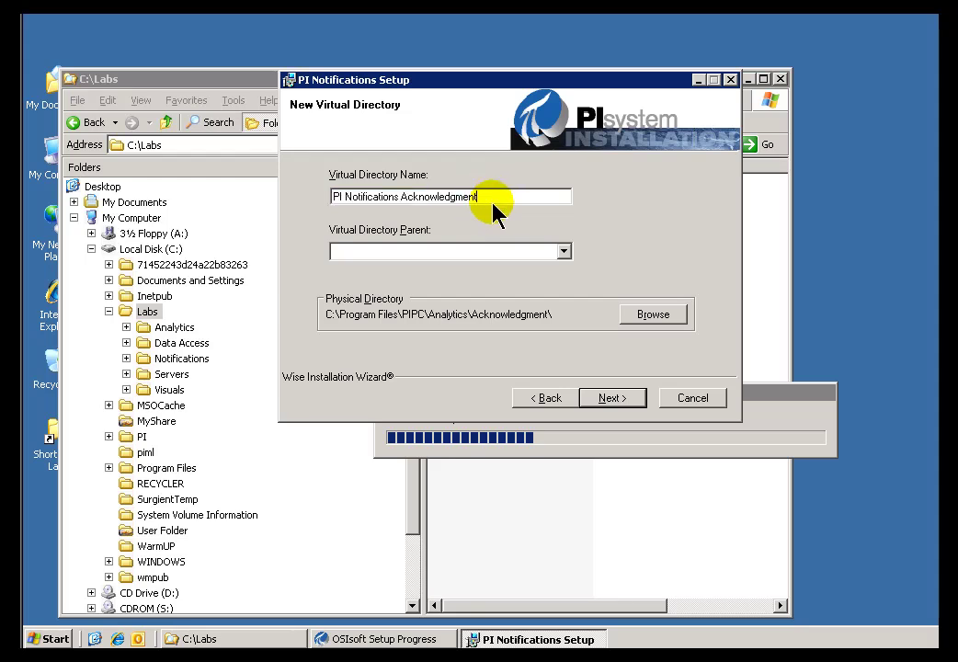
pyautogui.moveTo(490, 204); pyautogui.dragTo(300, 192)
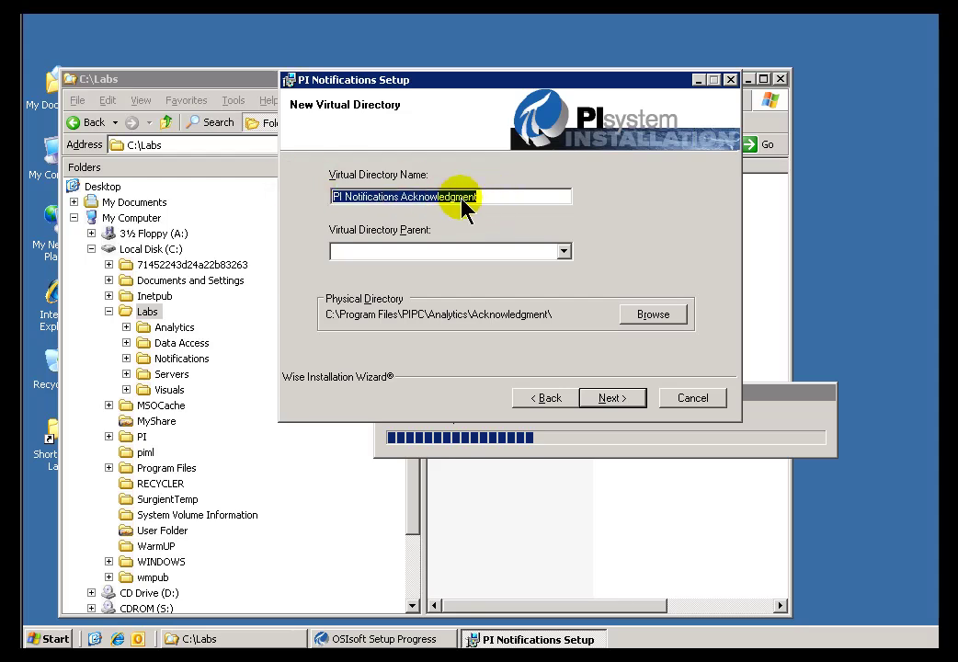
pyautogui.click(520, 199)
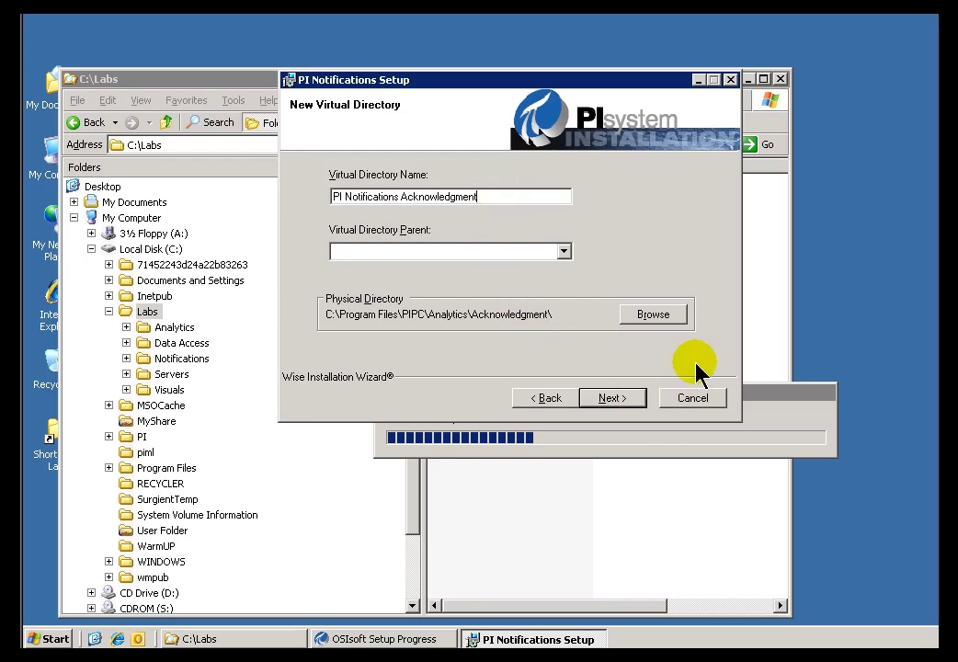
pyautogui.click(611, 410)
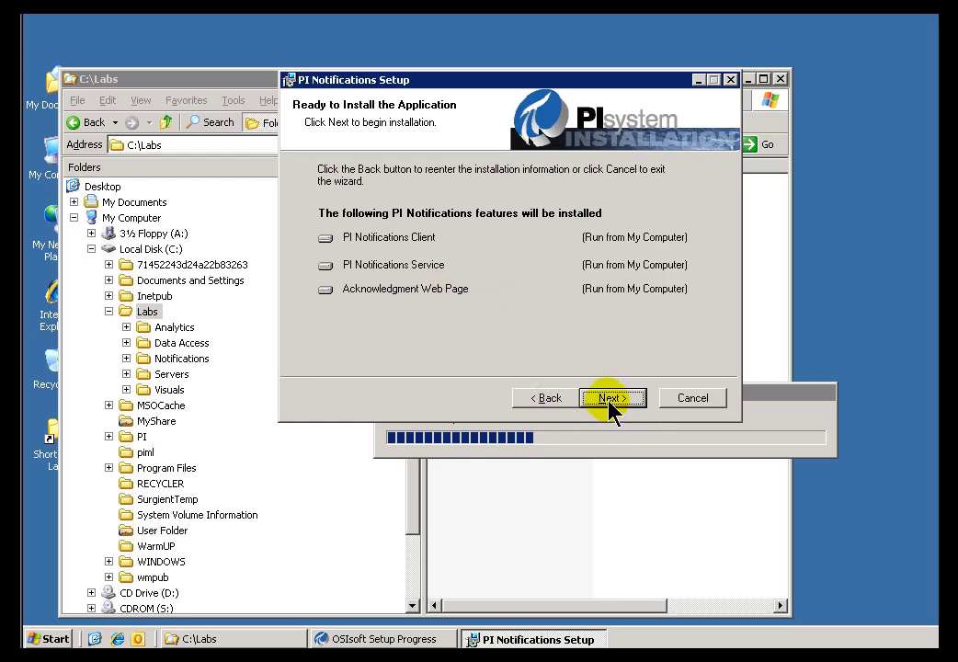
# - Install PI Notifications 1.1.1200.35, then close the finished wizard and its completion summary
pyautogui.click(614, 403)
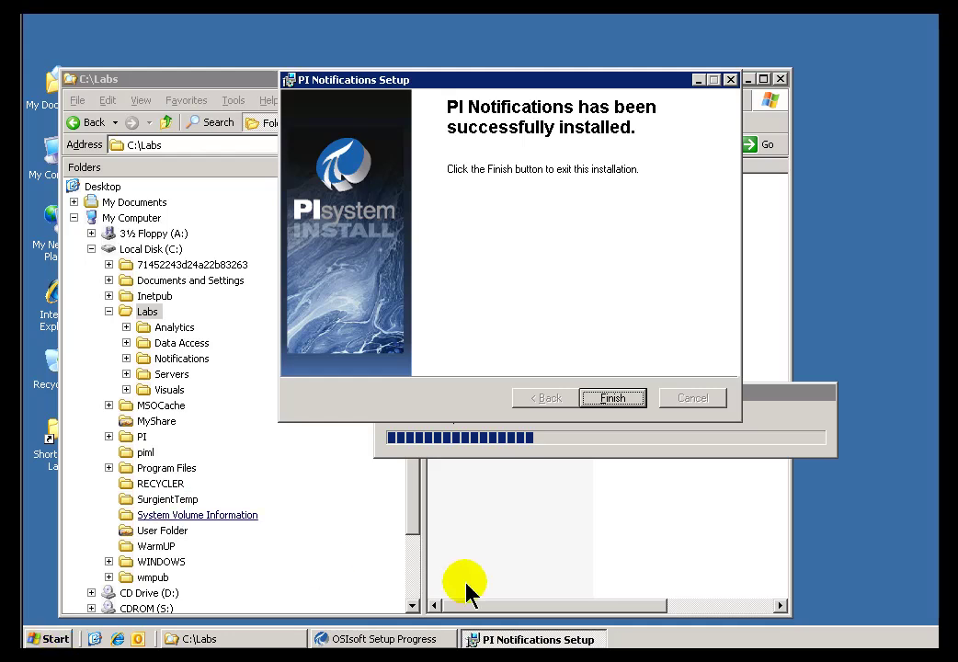
pyautogui.click(619, 406)
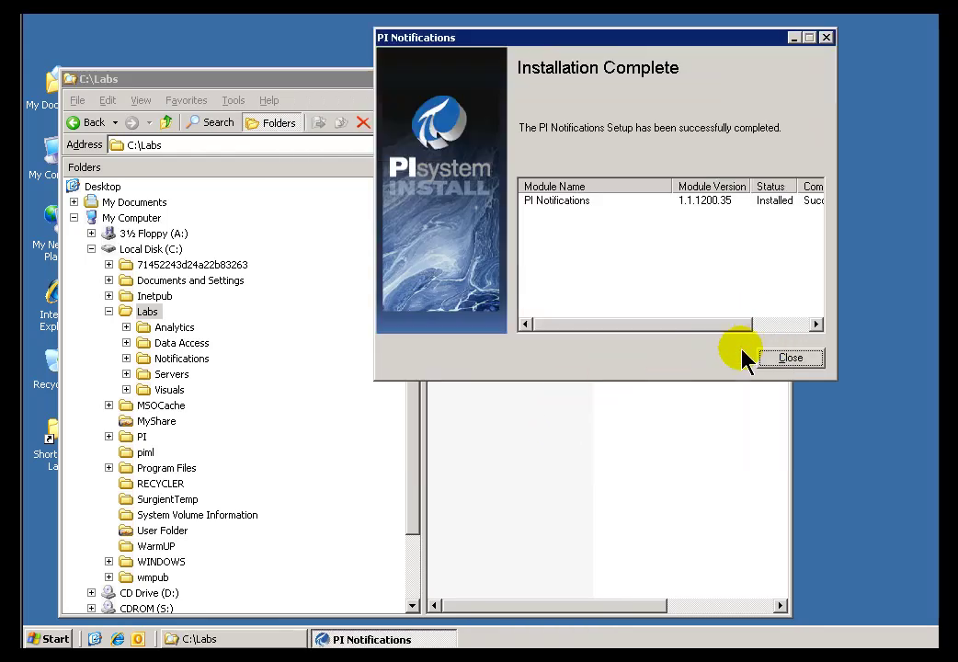
pyautogui.click(790, 363)
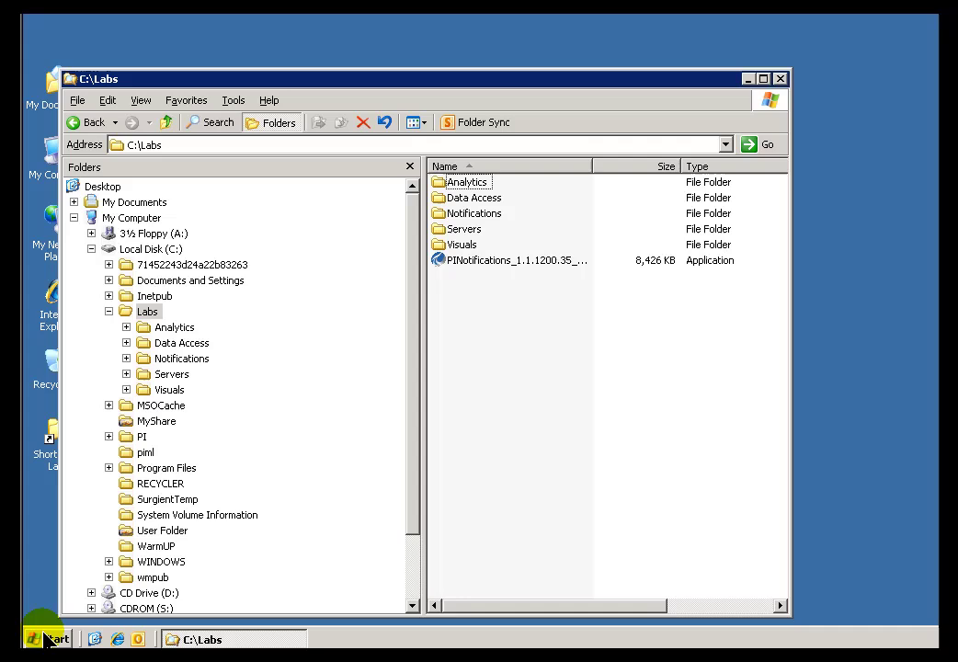
# - Launch PI System Explorer from the PI System programs menu and show its Notifications section
pyautogui.click(44, 639)
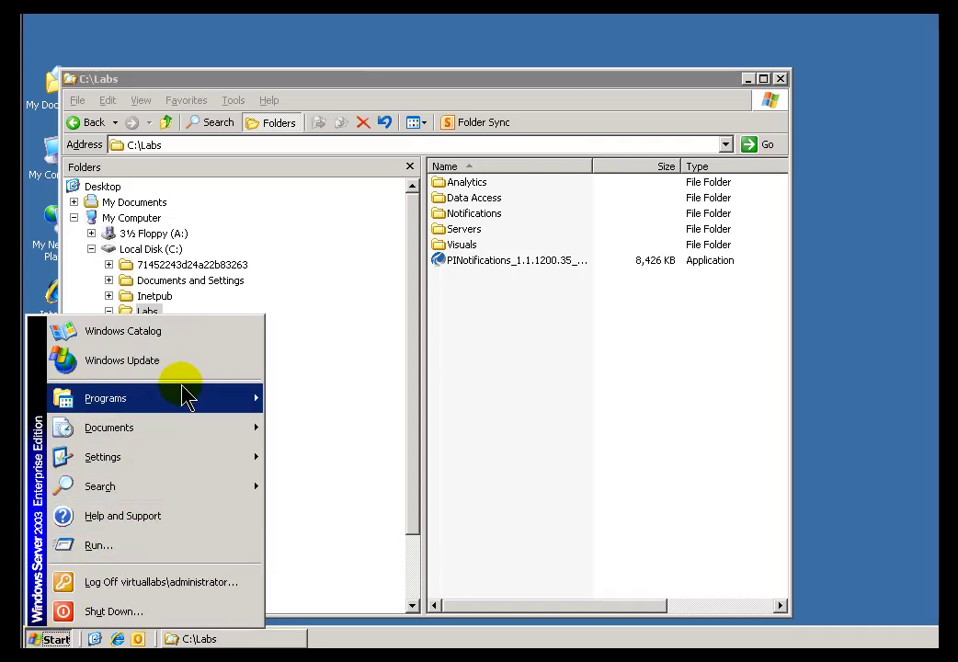
pyautogui.moveTo(184, 396)
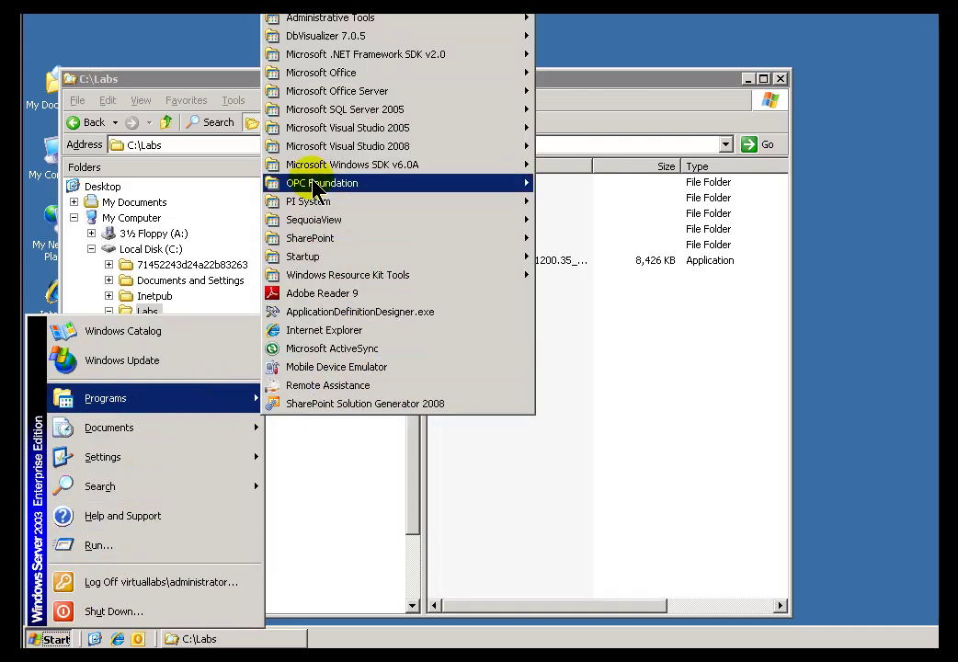
pyautogui.moveTo(402, 214)
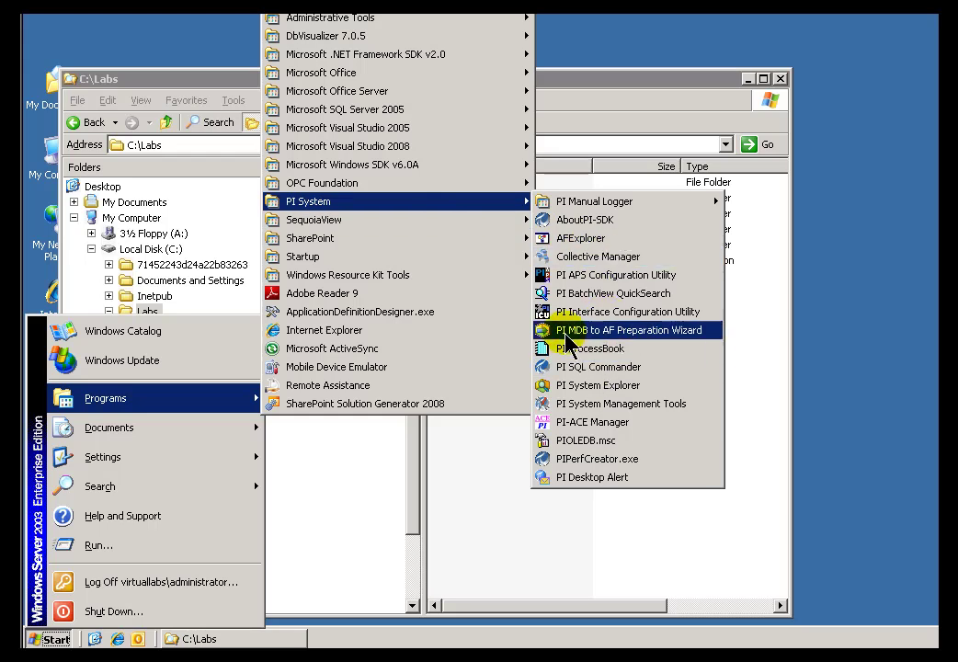
pyautogui.click(563, 368)
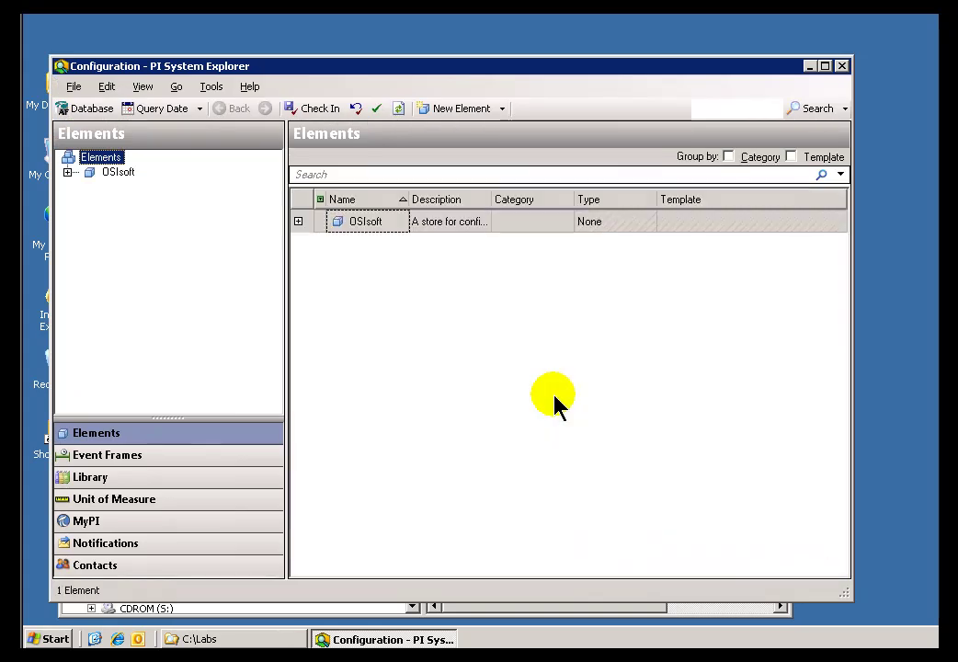
pyautogui.click(117, 550)
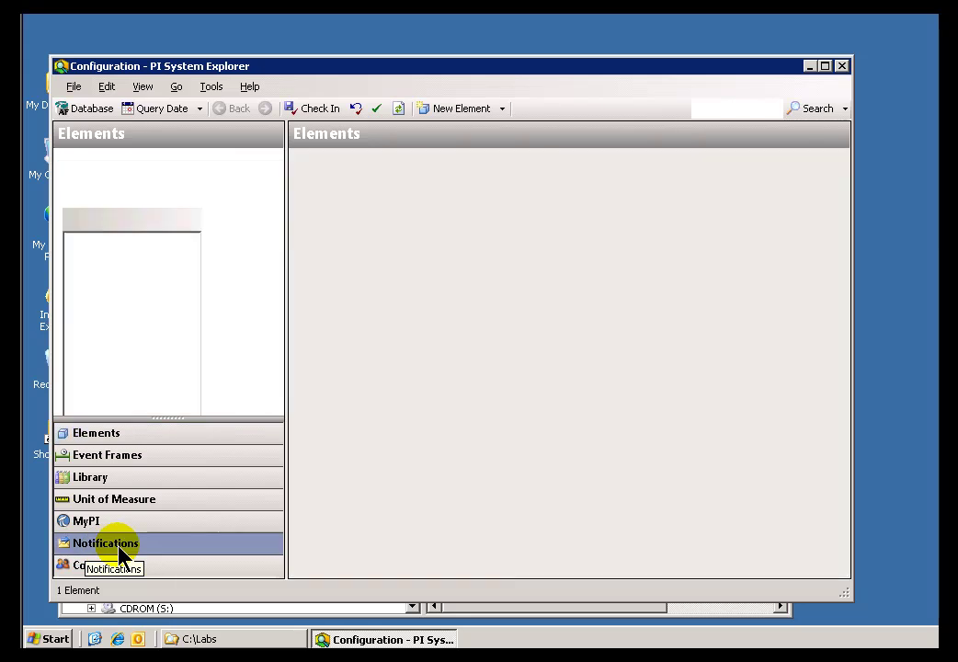